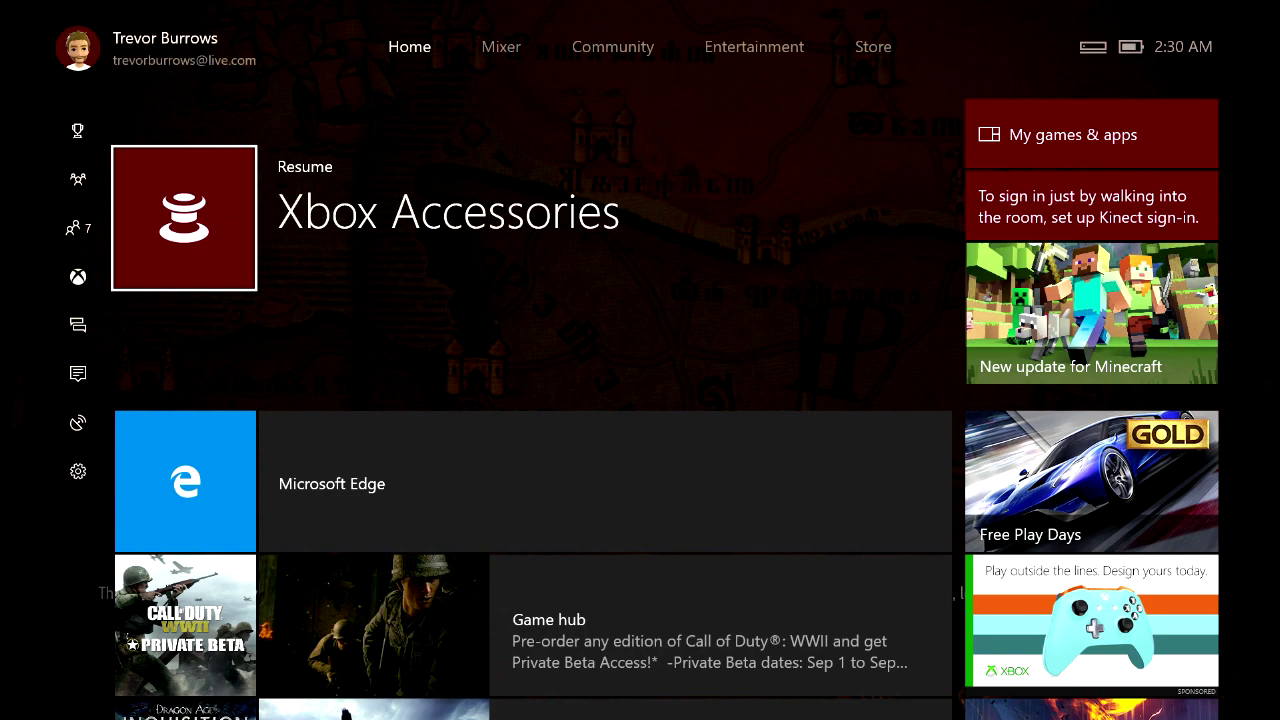
# Step: Open the full console settings and go to the account's Sign-in, security & passkey options
pyautogui.press('Left')
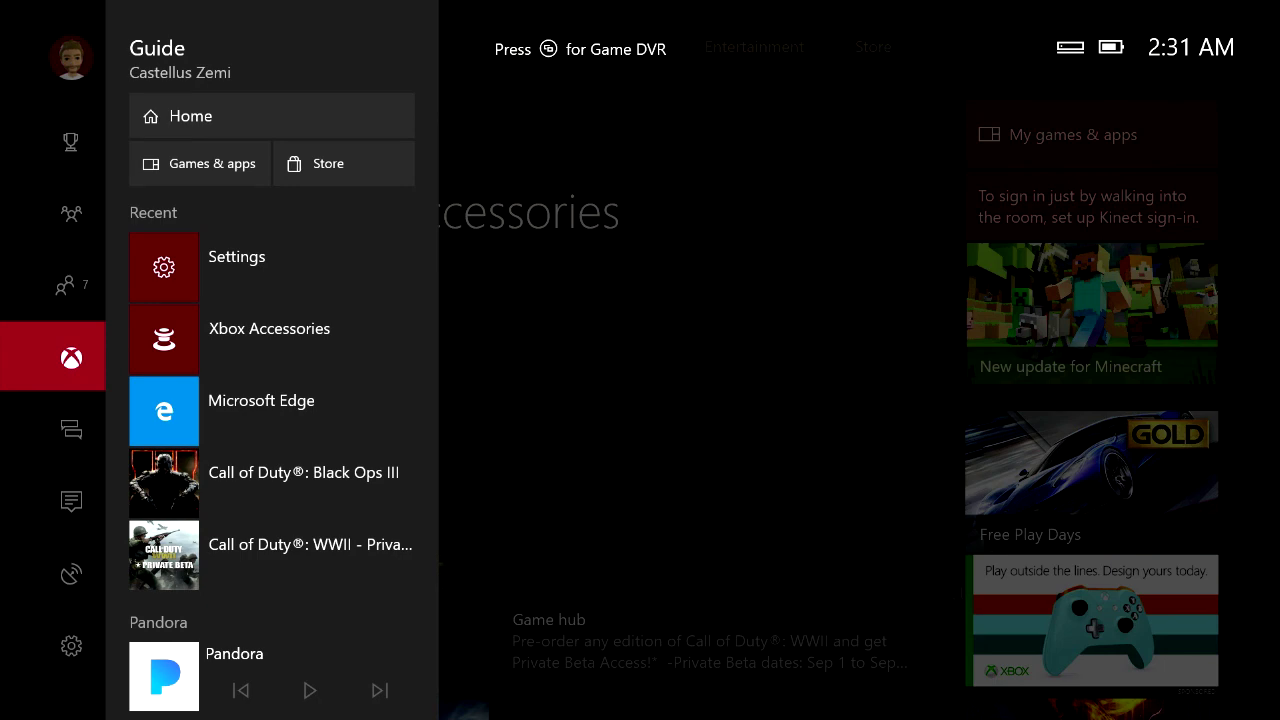
pyautogui.press('Escape')
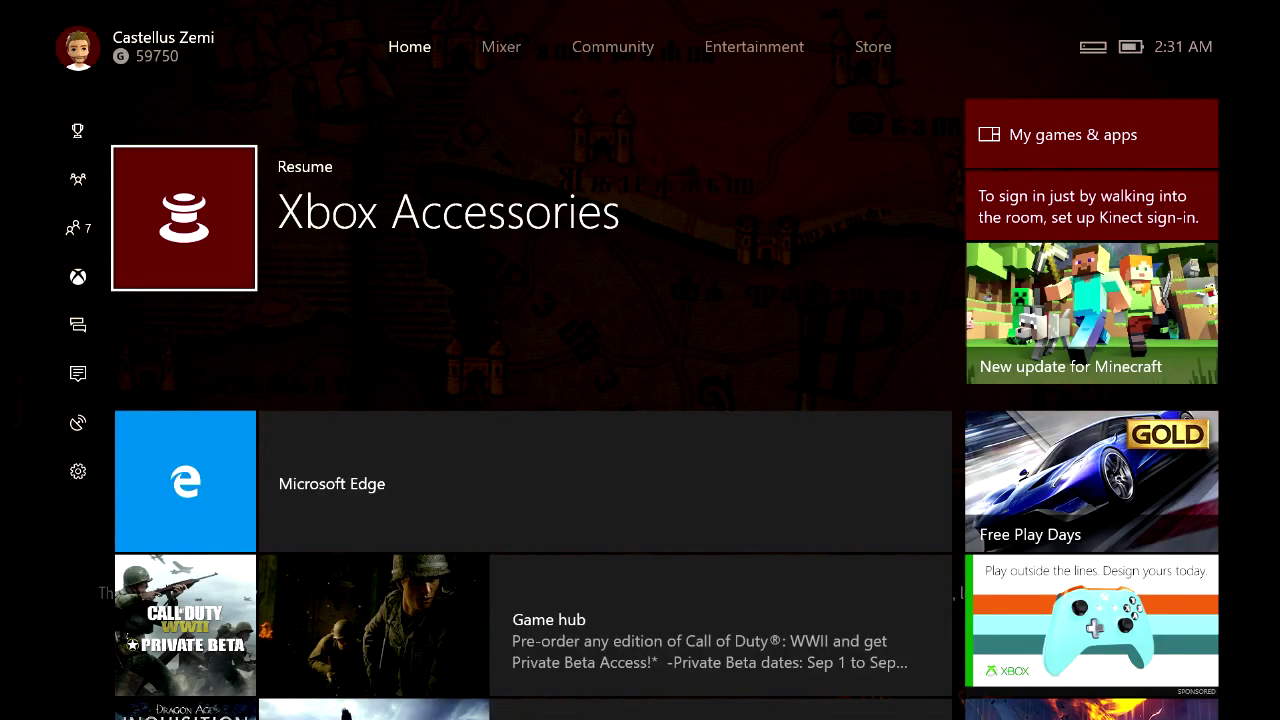
pyautogui.press('Left')
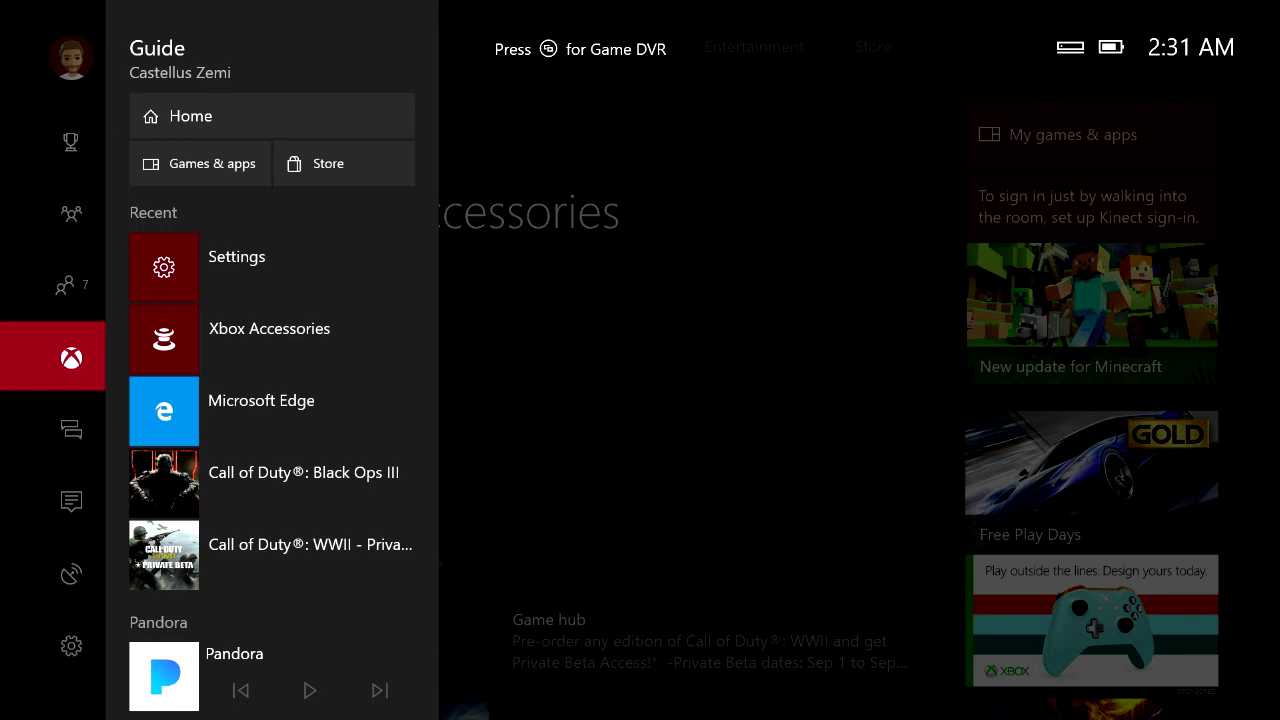
pyautogui.press('Down')
pyautogui.press('Down')
pyautogui.press('Down')
pyautogui.press('Down')
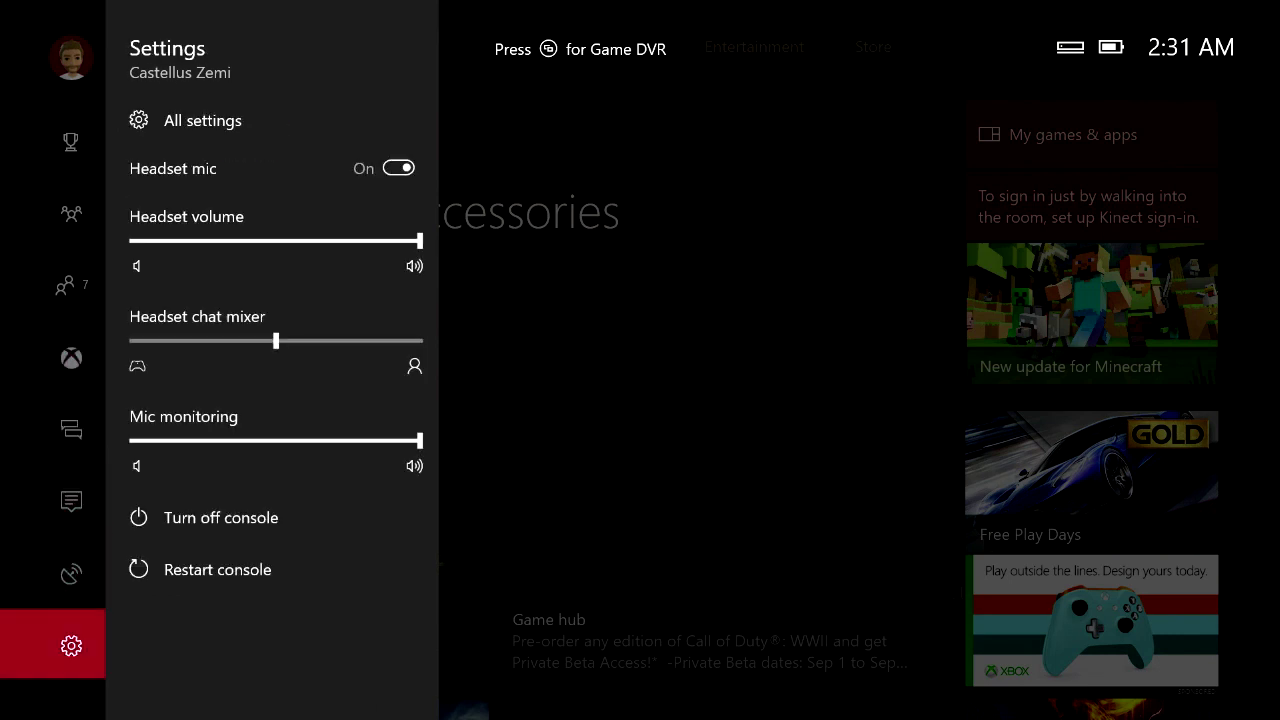
pyautogui.press('Right')
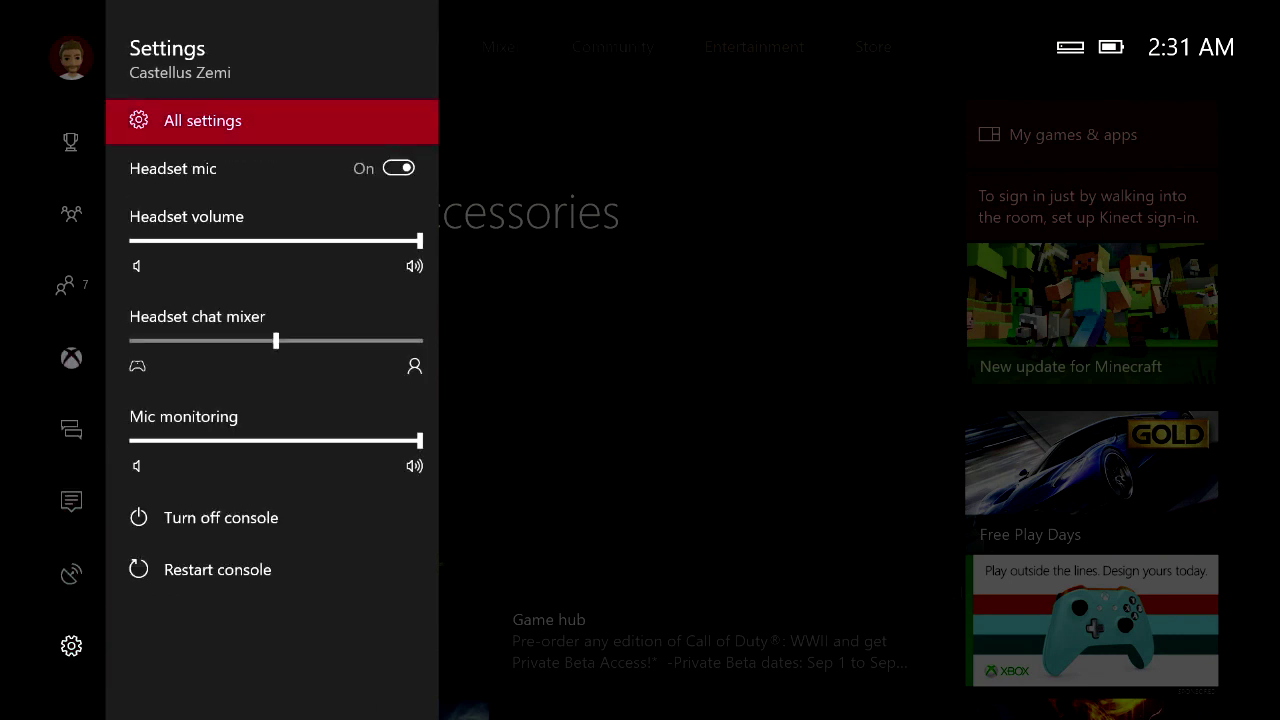
pyautogui.press('Return')
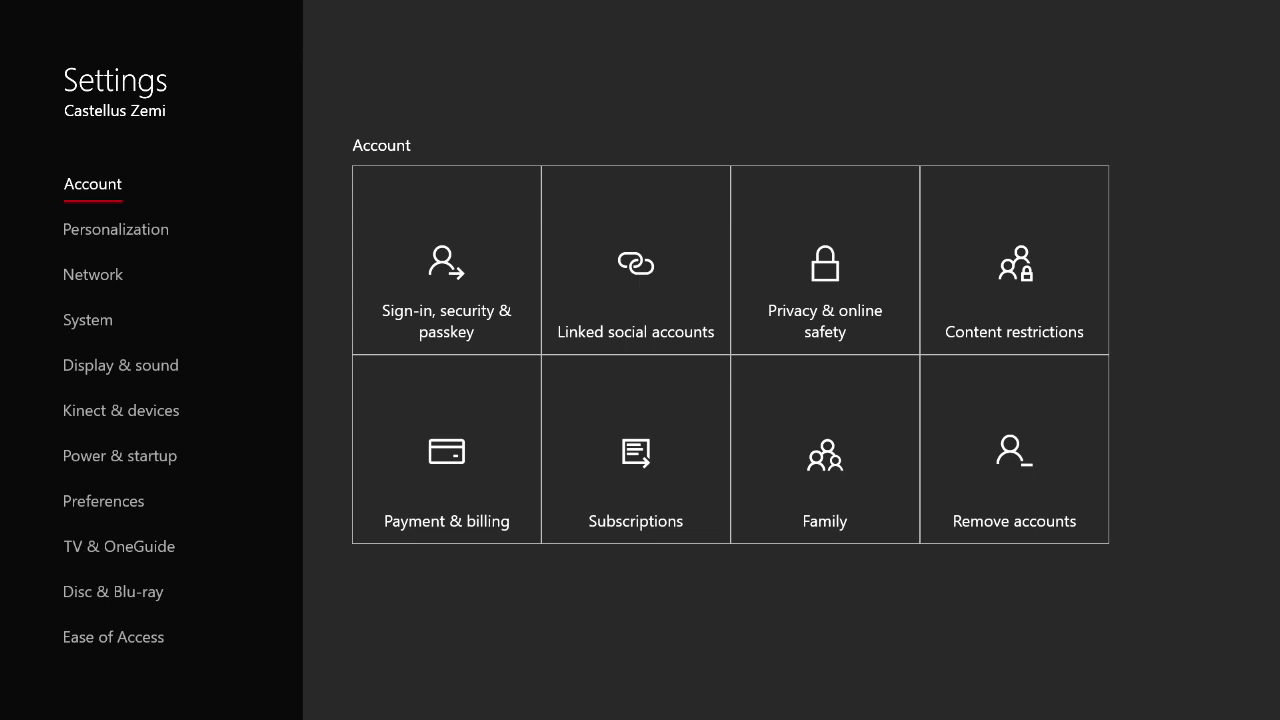
pyautogui.press('Right')
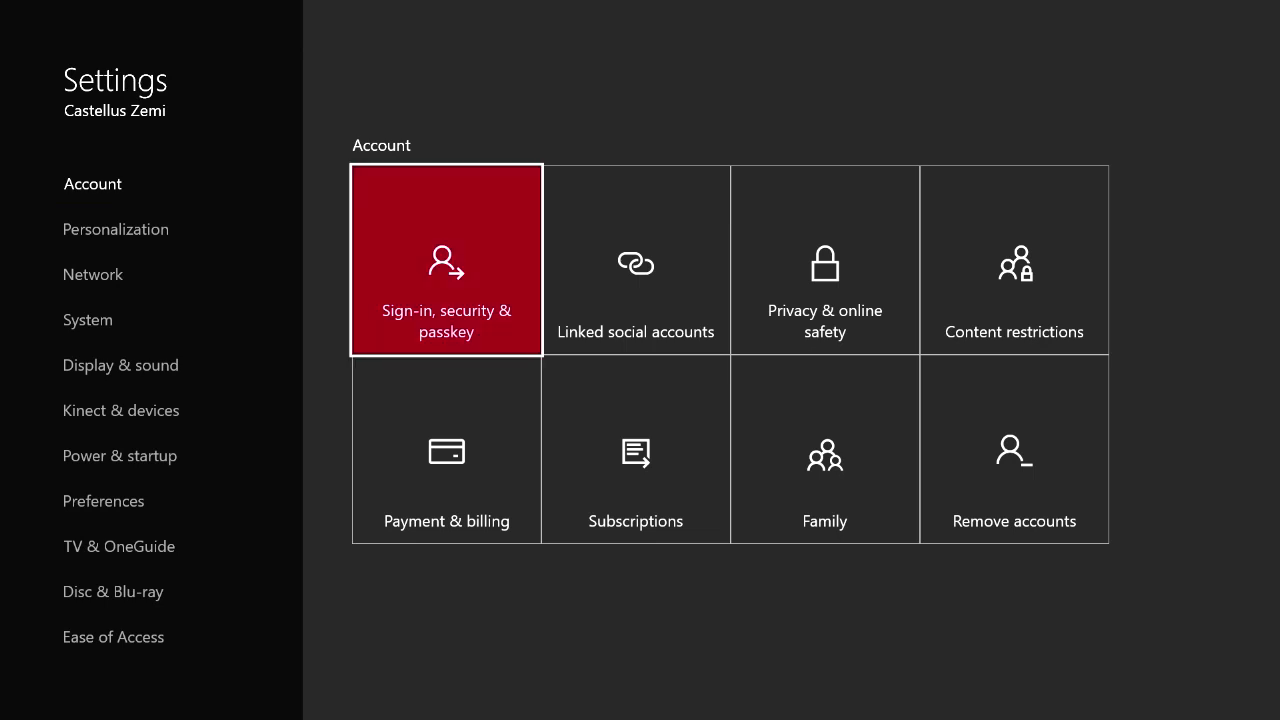
pyautogui.press('Return')
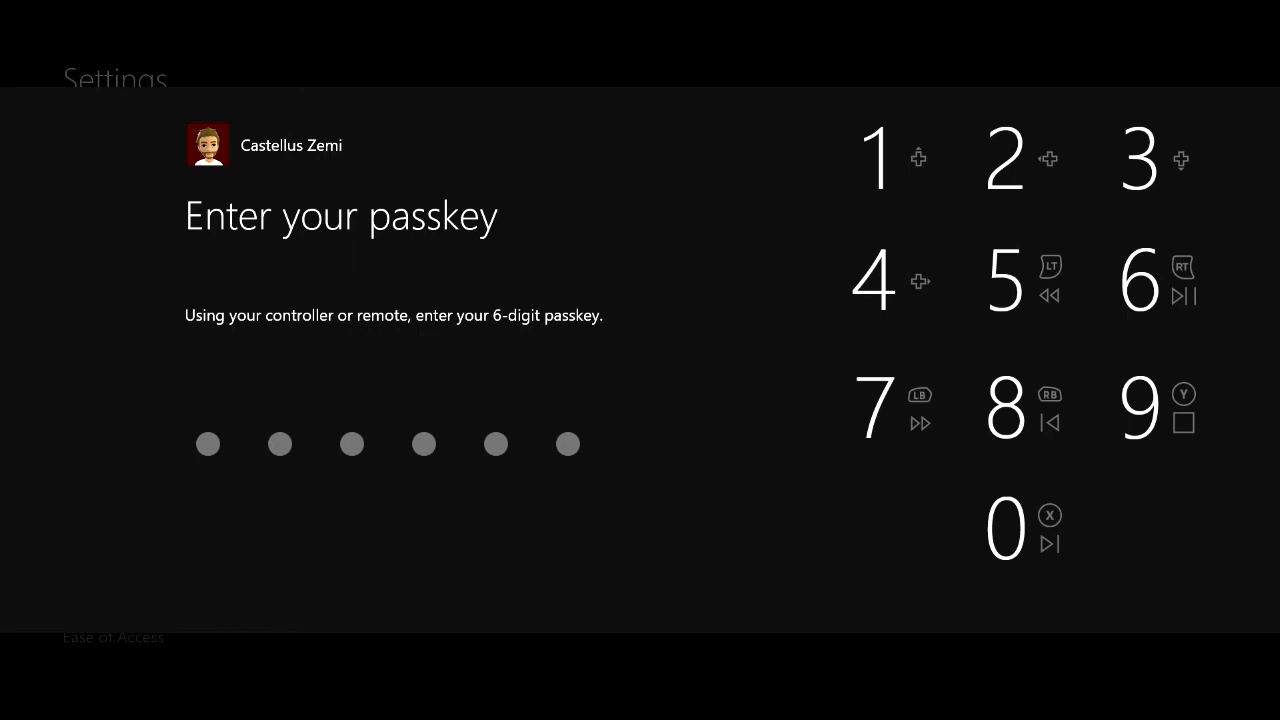
# Step: Enter an incorrect six-digit passkey repeatedly until the option to use the account password is offered
pyautogui.press('1')
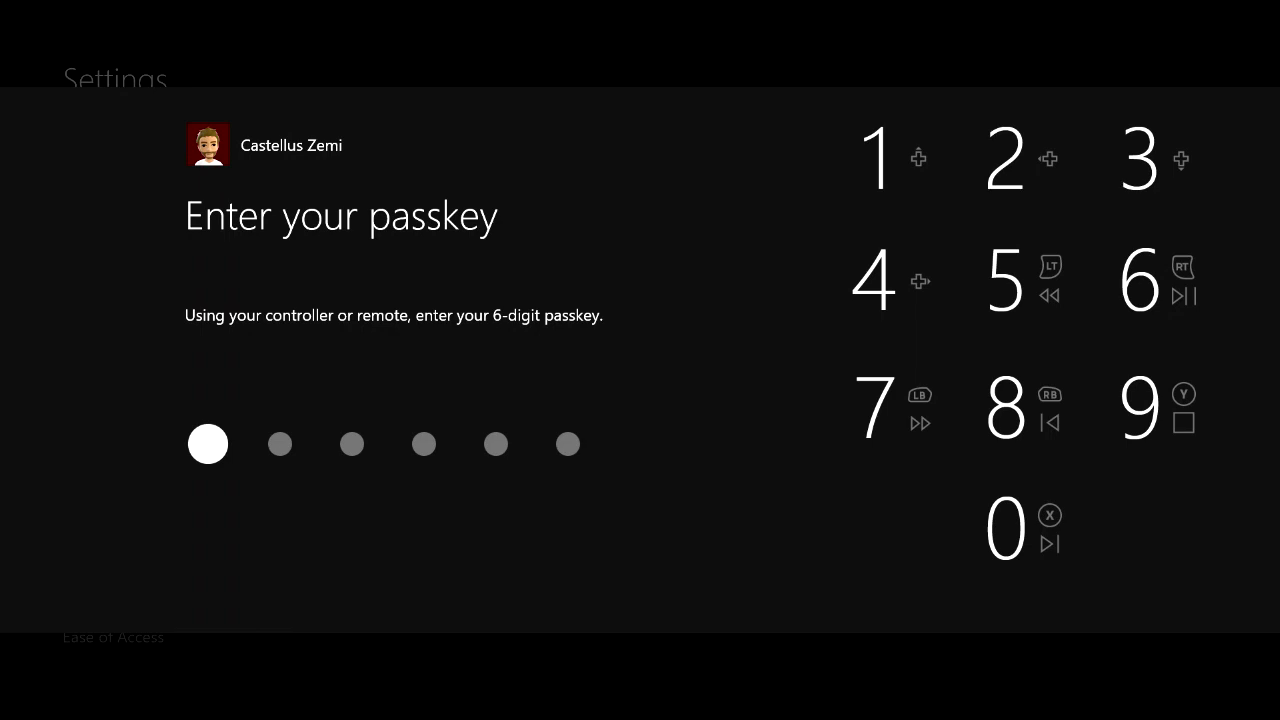
pyautogui.press('1')
pyautogui.press('1')
pyautogui.press('1')
pyautogui.press('1')
pyautogui.press('1')
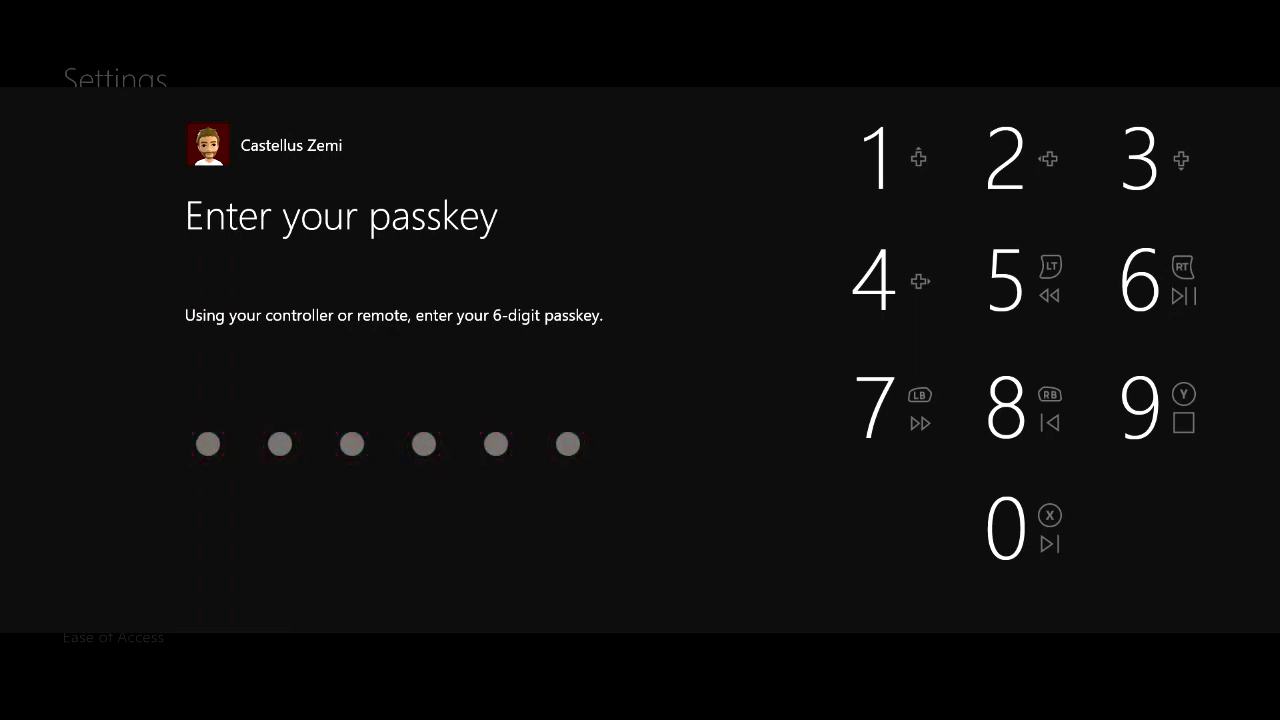
pyautogui.press('1')
pyautogui.press('1')
pyautogui.press('1')
pyautogui.press('1')
pyautogui.press('1')
pyautogui.press('1')
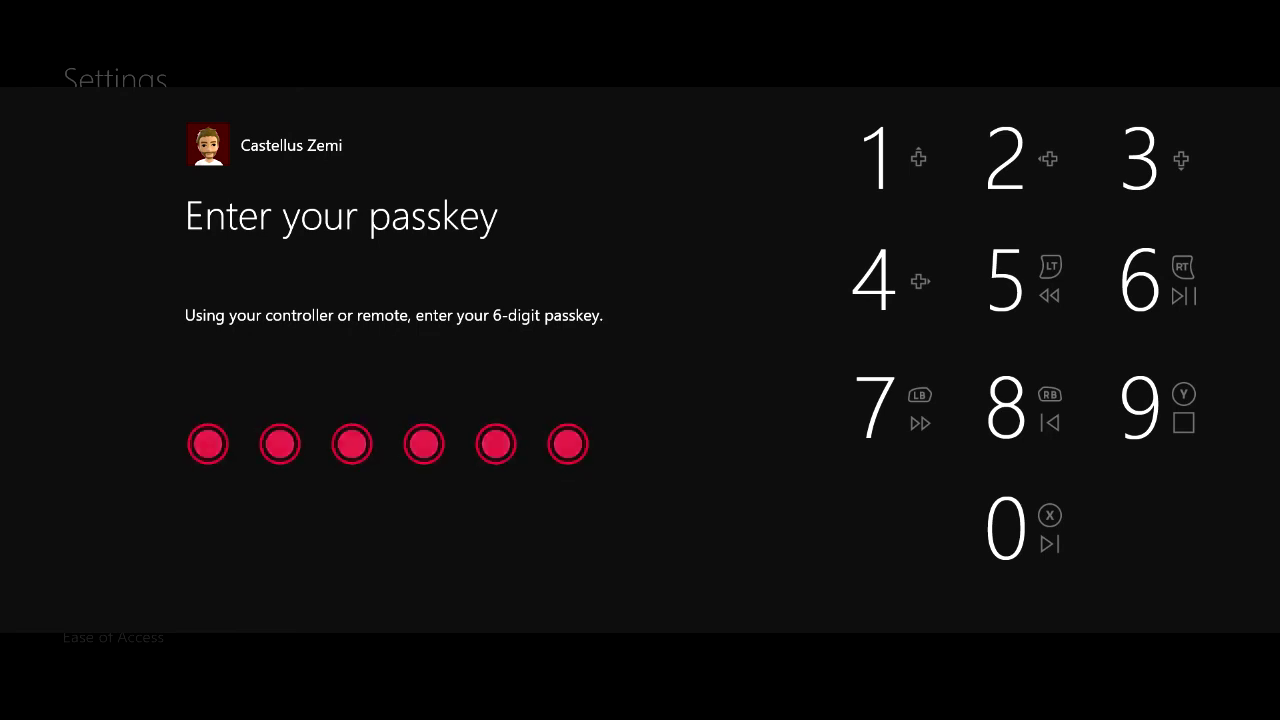
pyautogui.press('1')
pyautogui.press('1')
pyautogui.press('1')
pyautogui.press('1')
pyautogui.press('1')
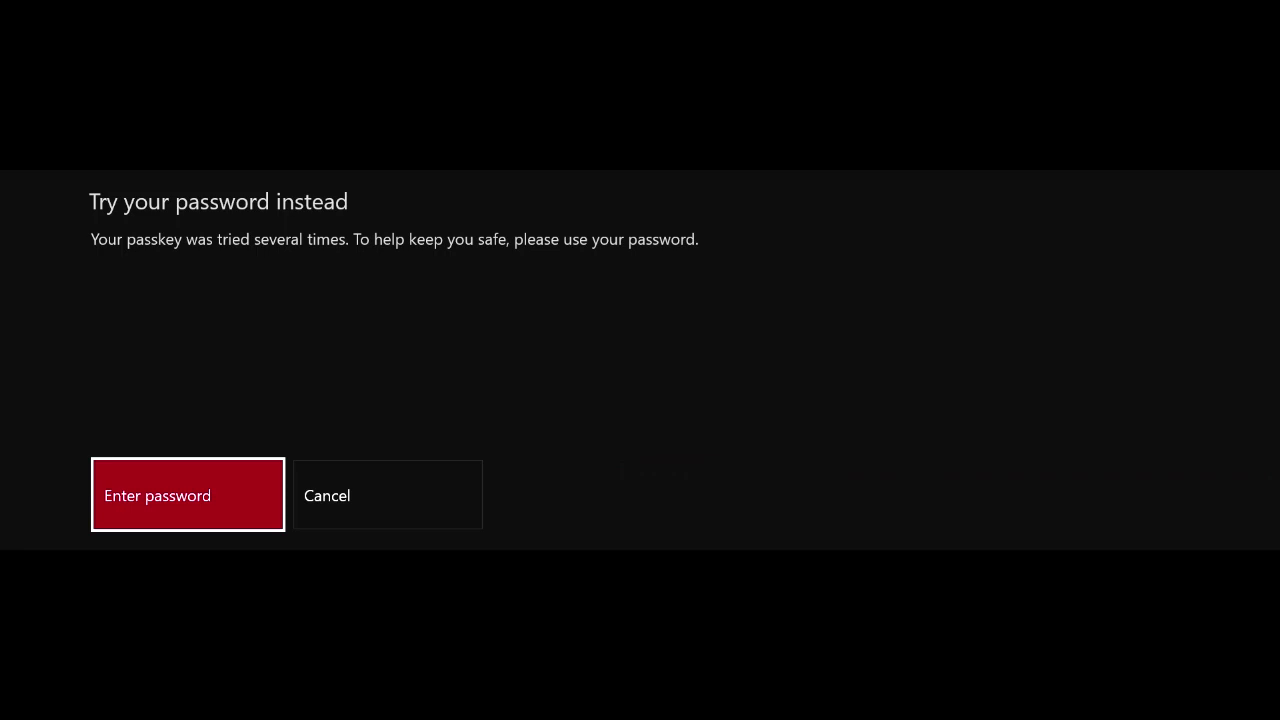
# Step: Verify with the Microsoft account password instead of the passkey, and decline making a new passkey right now
pyautogui.press('Return')
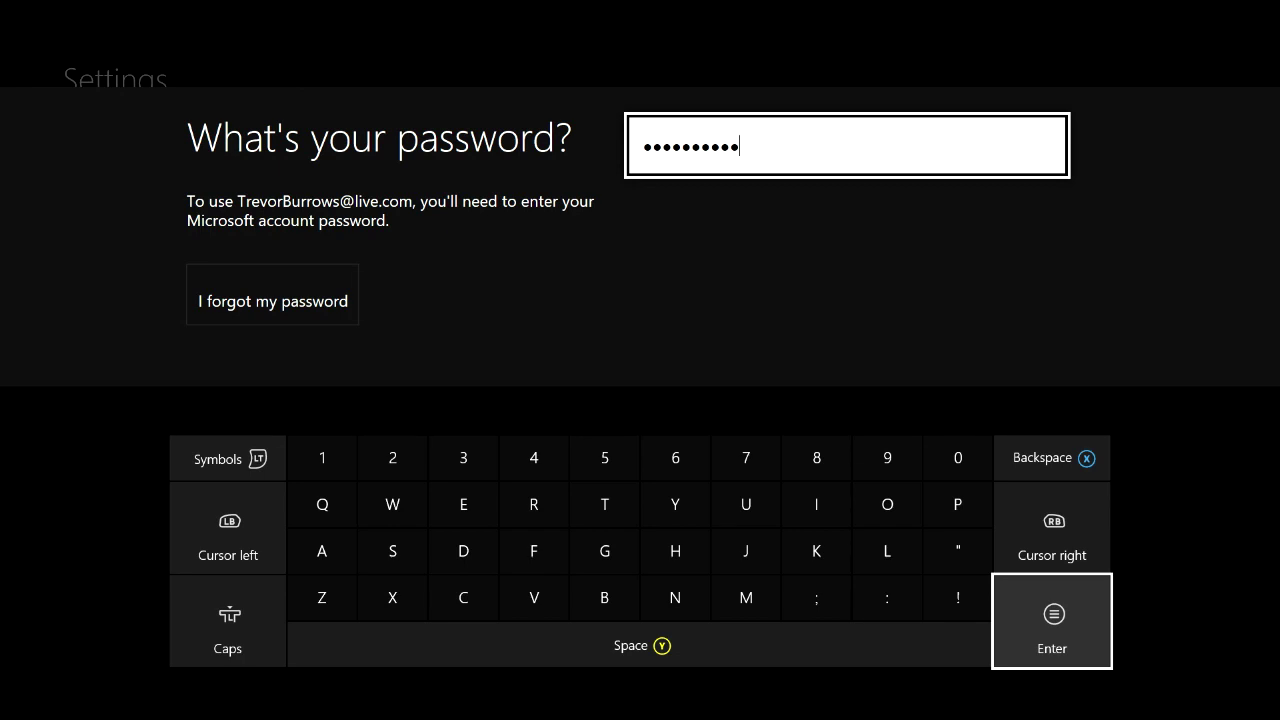
pyautogui.press('Return')
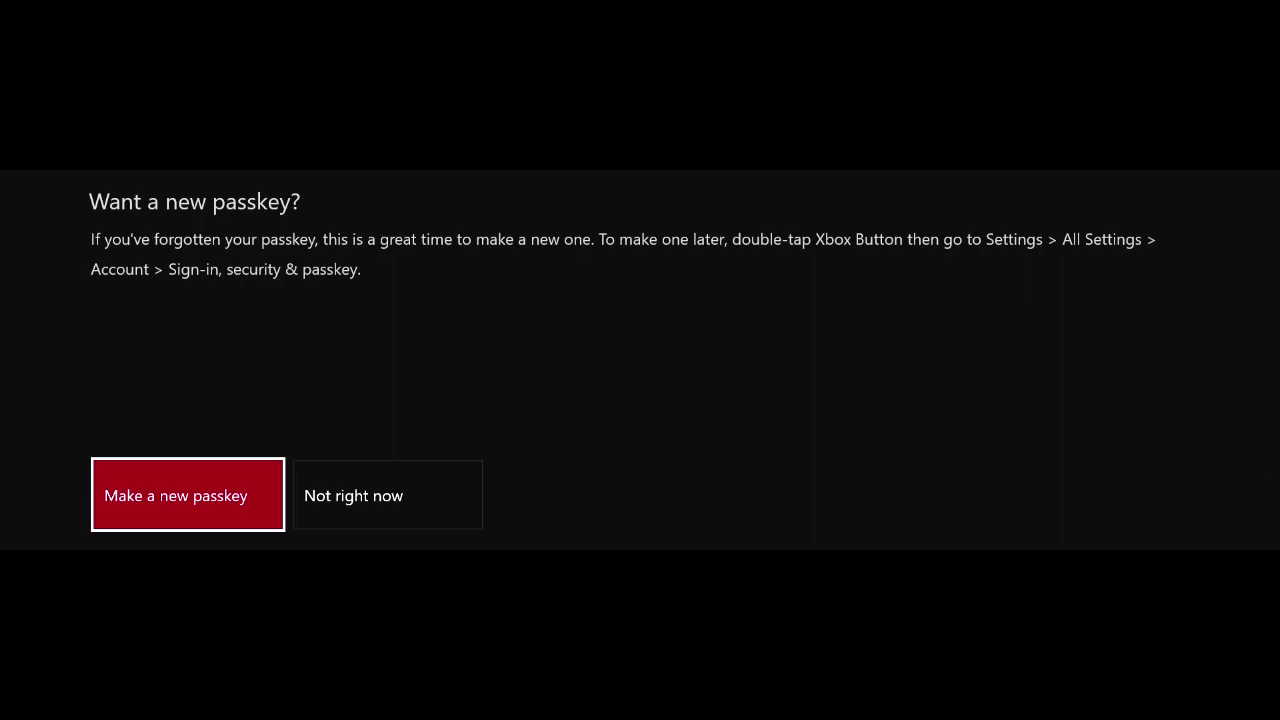
pyautogui.press('Right')
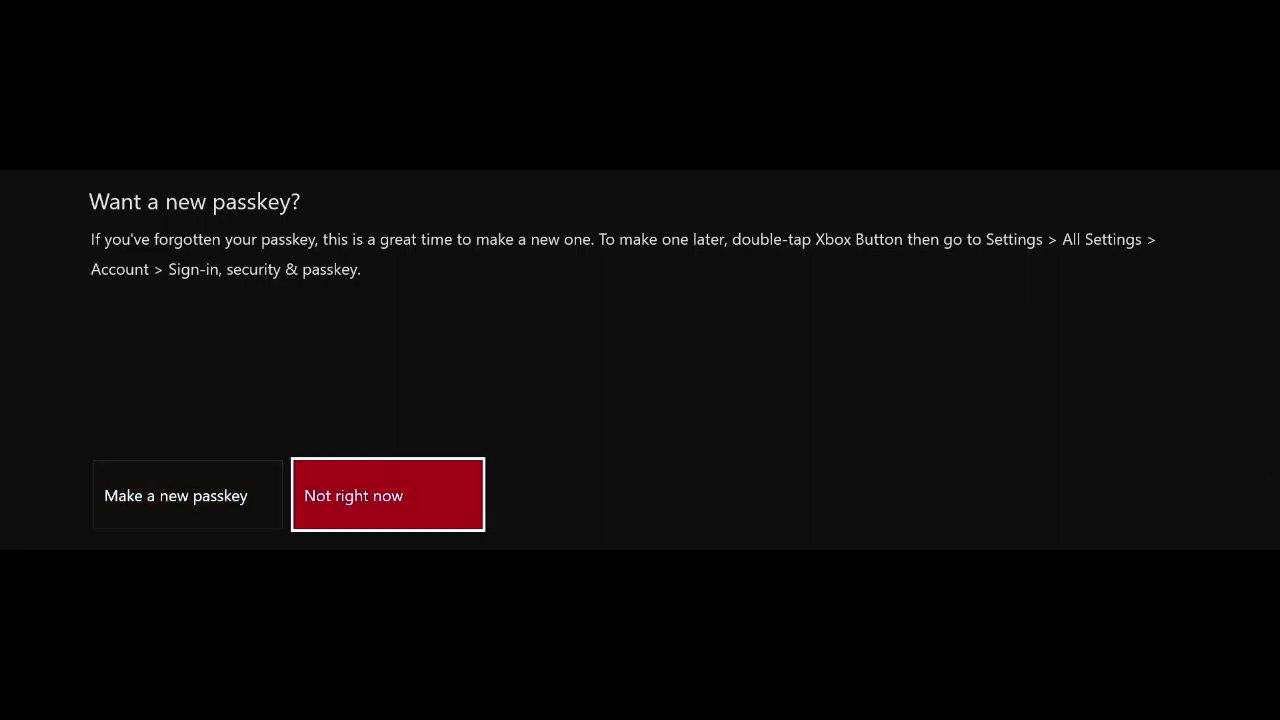
pyautogui.press('Return')
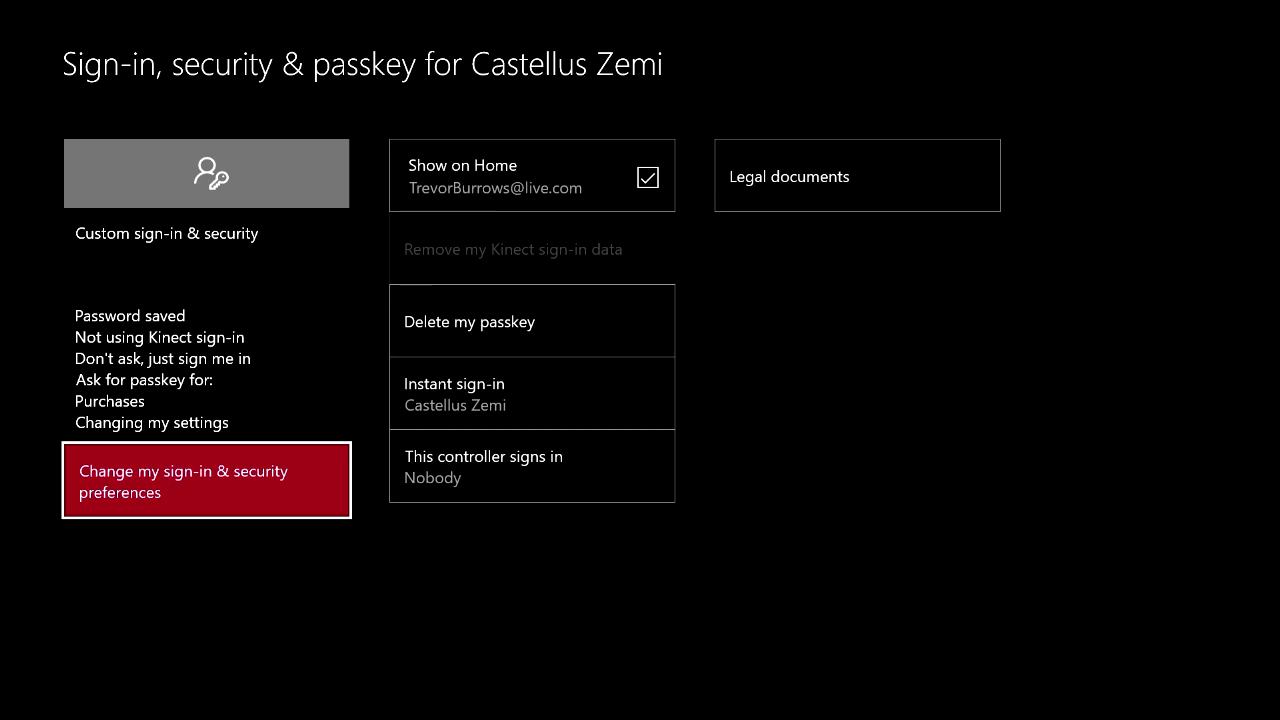
pyautogui.press('Right')
pyautogui.press('Up')
pyautogui.press('Up')
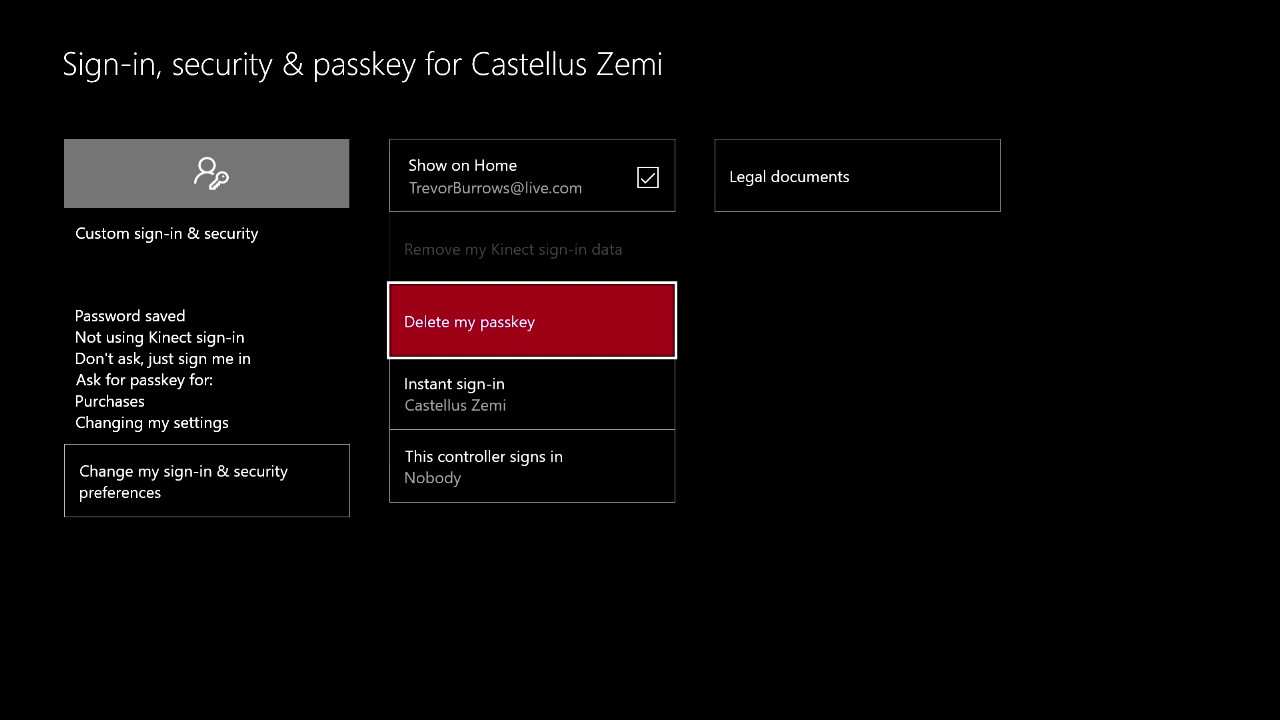
pyautogui.press('Down')
pyautogui.press('Left')
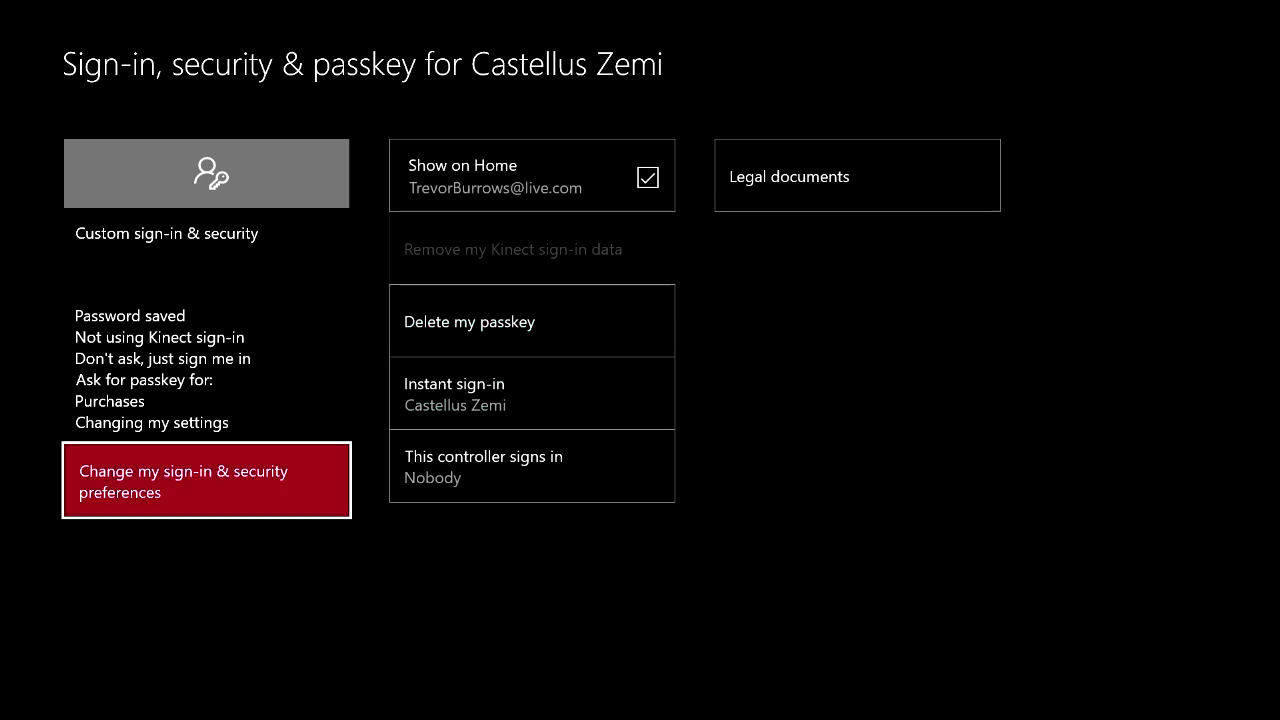